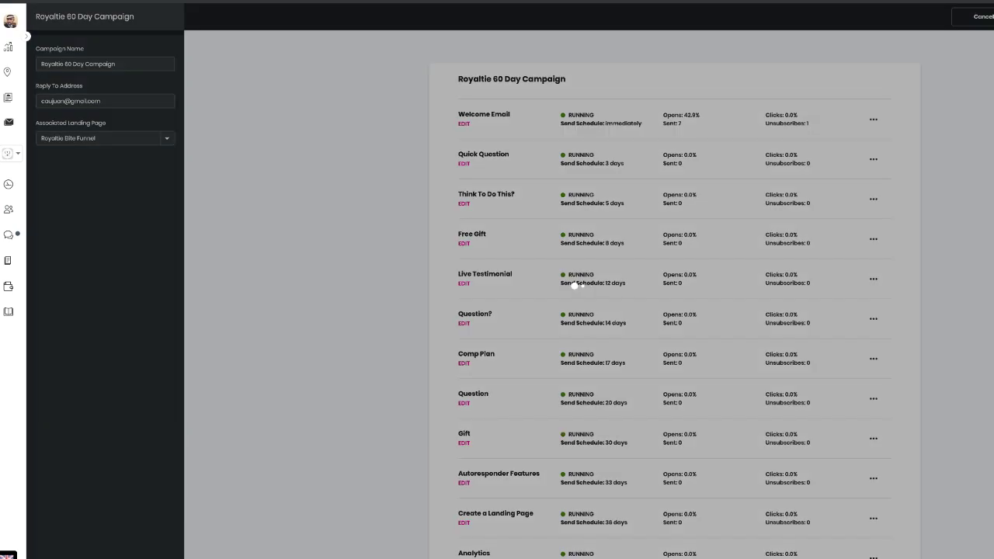
Step: Scroll through the Welcome Email and Think To Do This? previews, selecting the whole email body
{"action": "scroll", "coordinate": [675, 295], "scroll_direction": "down", "scroll_amount": 1}
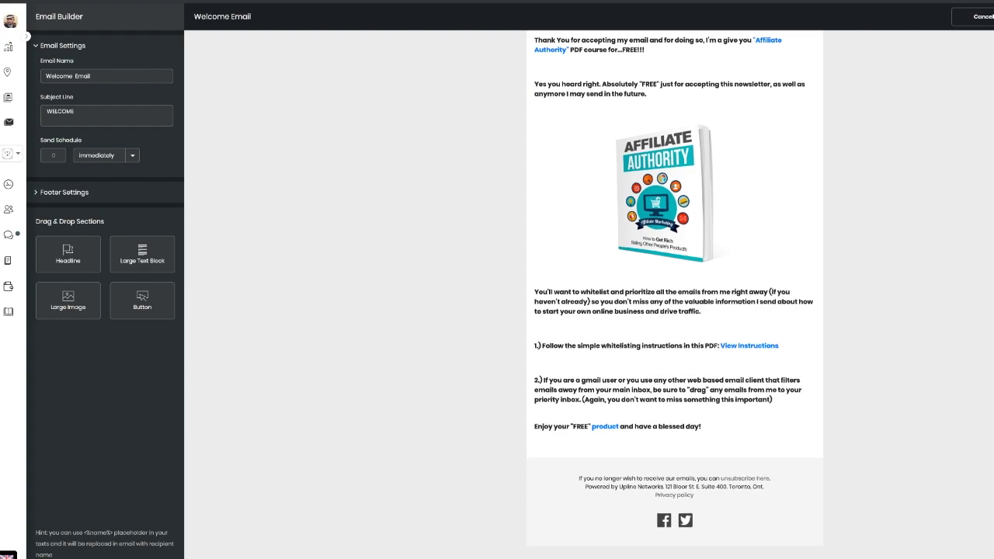
{"action": "scroll", "coordinate": [674, 295], "scroll_direction": "up", "scroll_amount": 1}
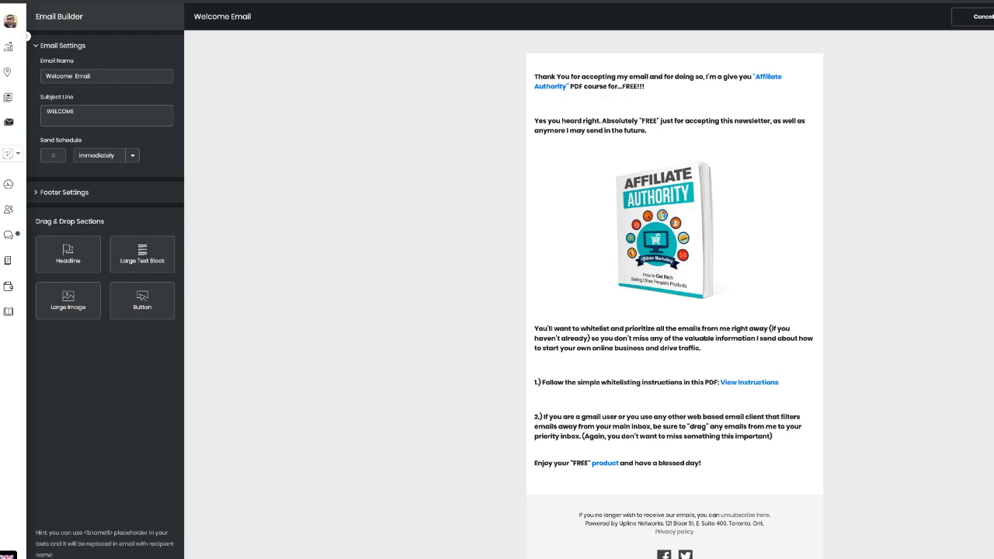
{"action": "key", "text": "ctrl+a"}
{"action": "scroll", "coordinate": [673, 295], "scroll_direction": "down", "scroll_amount": 1}
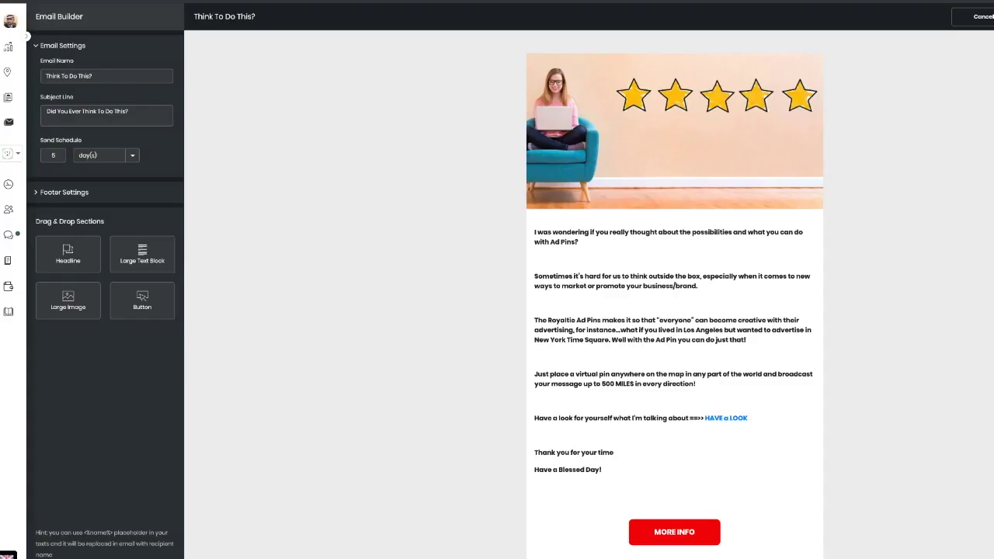
{"action": "scroll", "coordinate": [674, 295], "scroll_direction": "down", "scroll_amount": 2}
{"action": "scroll", "coordinate": [674, 295], "scroll_direction": "up", "scroll_amount": 2}
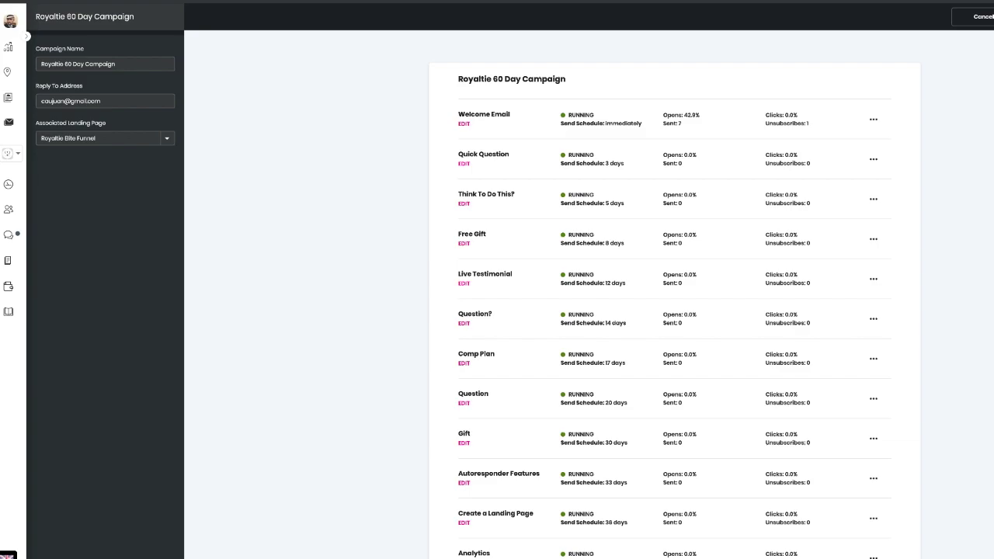
{"action": "left_click", "coordinate": [572, 282]}
{"action": "left_click", "coordinate": [463, 323]}
{"action": "left_click", "coordinate": [464, 362]}
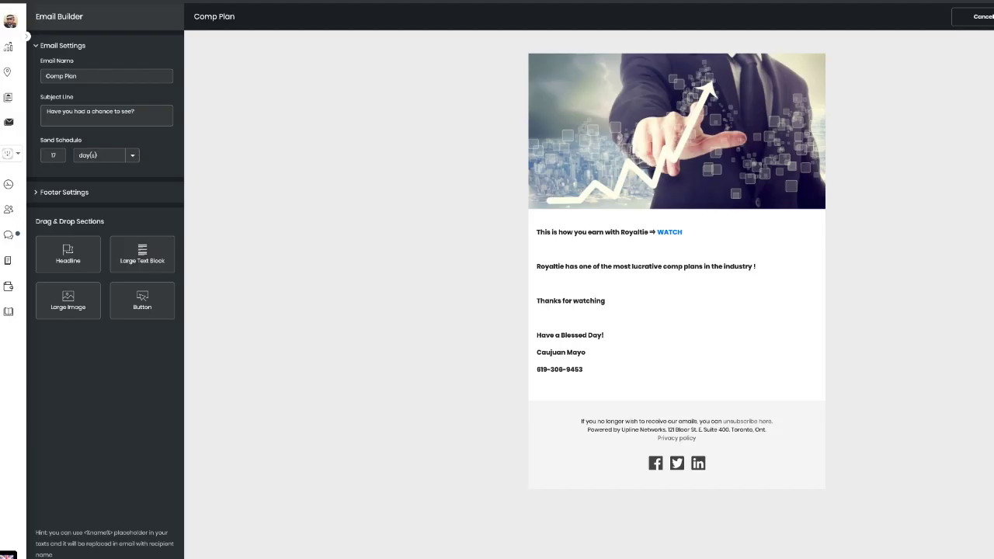
{"action": "scroll", "coordinate": [497, 279], "scroll_direction": "left", "scroll_amount": 5}
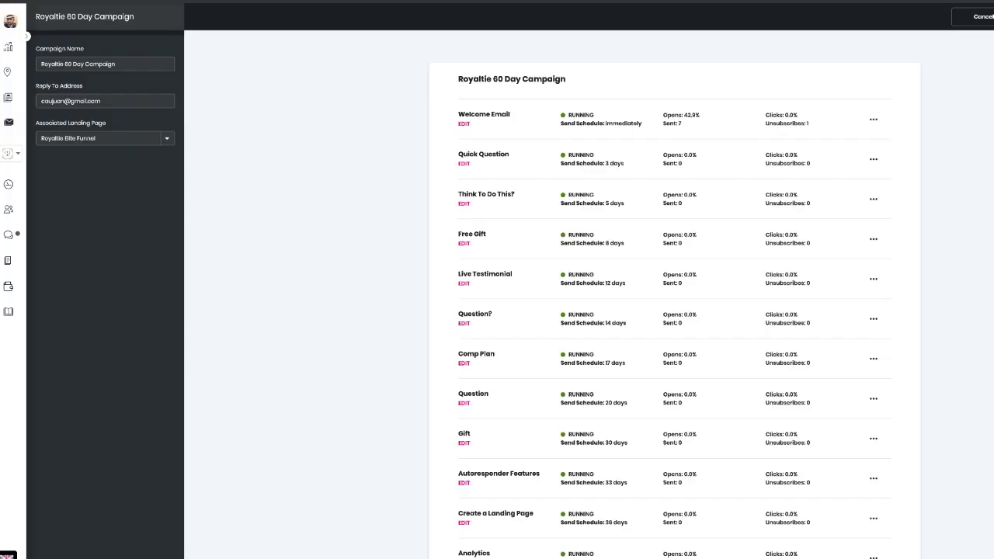
{"action": "scroll", "coordinate": [673, 311], "scroll_direction": "down", "scroll_amount": 1}
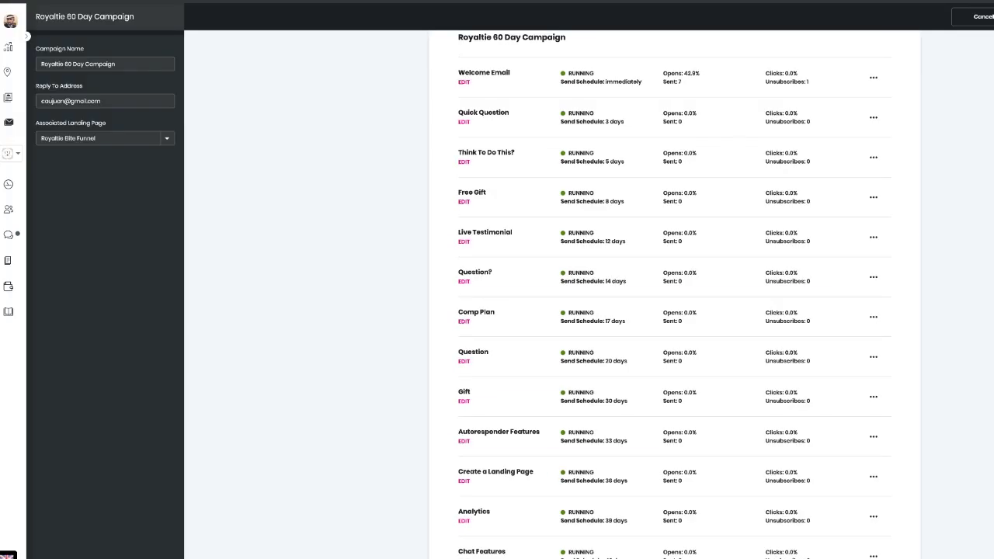
{"action": "scroll", "coordinate": [674, 296], "scroll_direction": "down", "scroll_amount": 1}
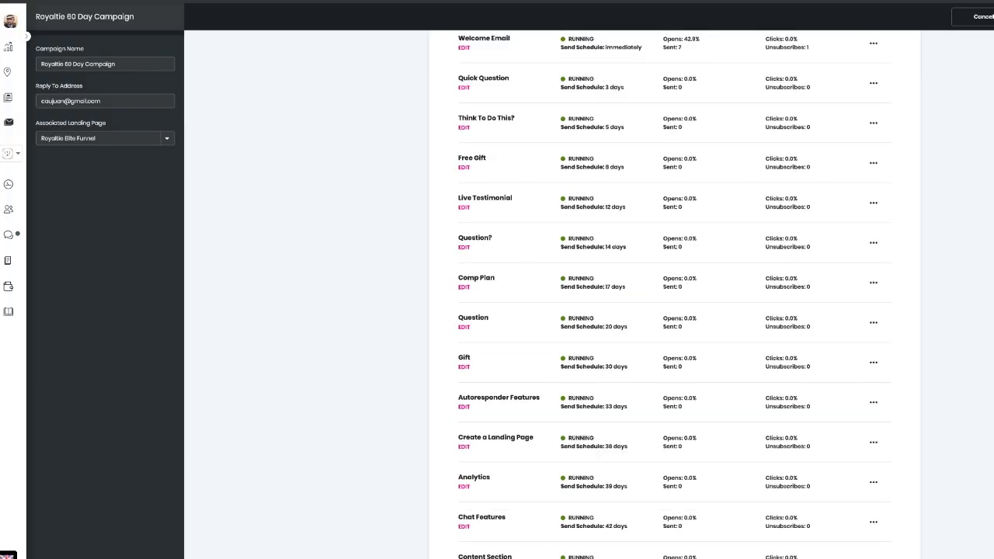
{"action": "left_click", "coordinate": [464, 287]}
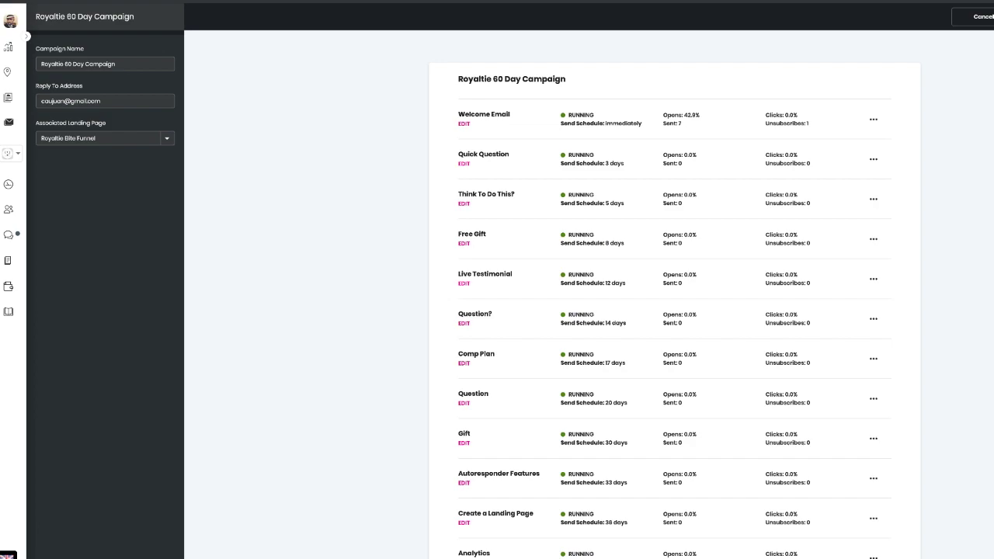
{"action": "scroll", "coordinate": [674, 295], "scroll_direction": "down", "scroll_amount": 3}
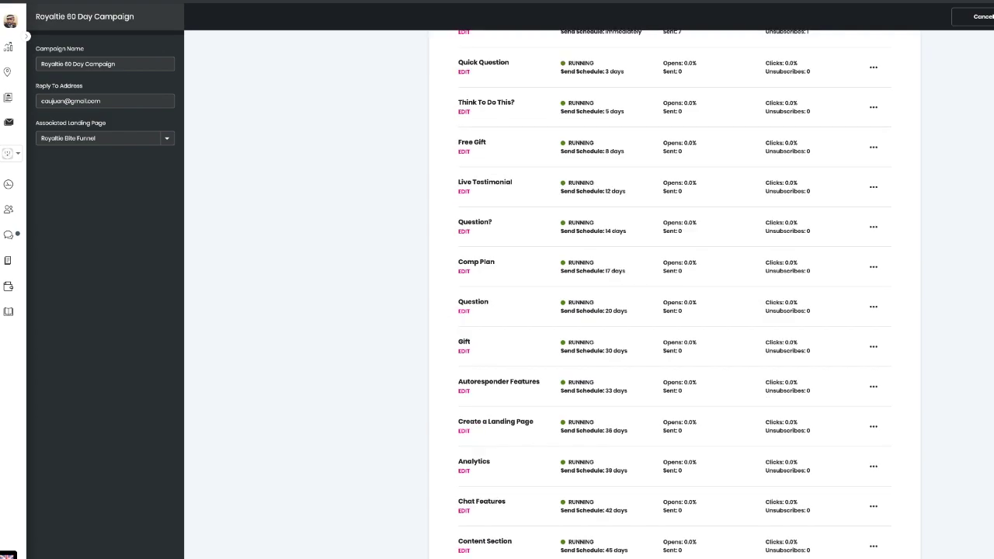
Step: Review the Question and Gift emails, then return to the campaign's email list
{"action": "left_click", "coordinate": [463, 311]}
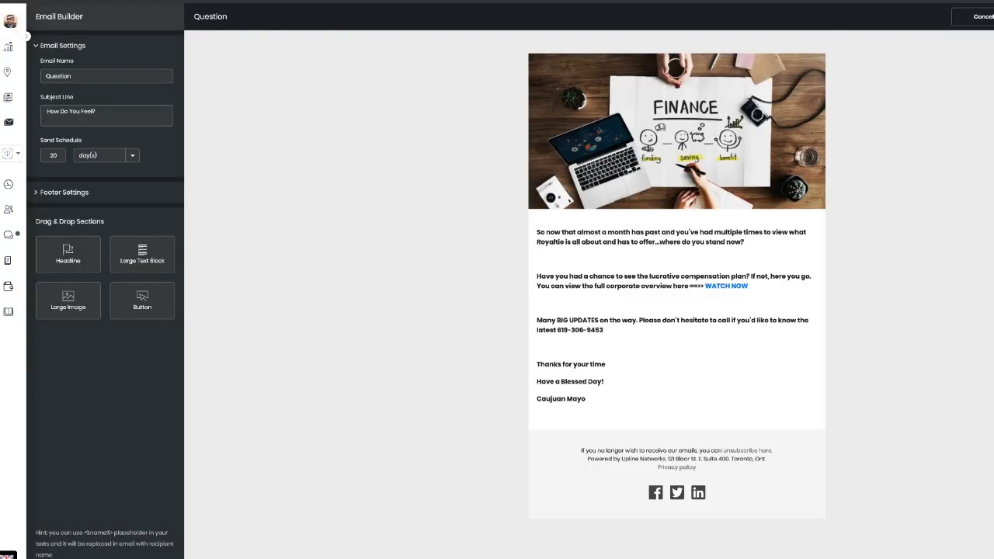
{"action": "scroll", "coordinate": [582, 286], "scroll_direction": "left", "scroll_amount": 5}
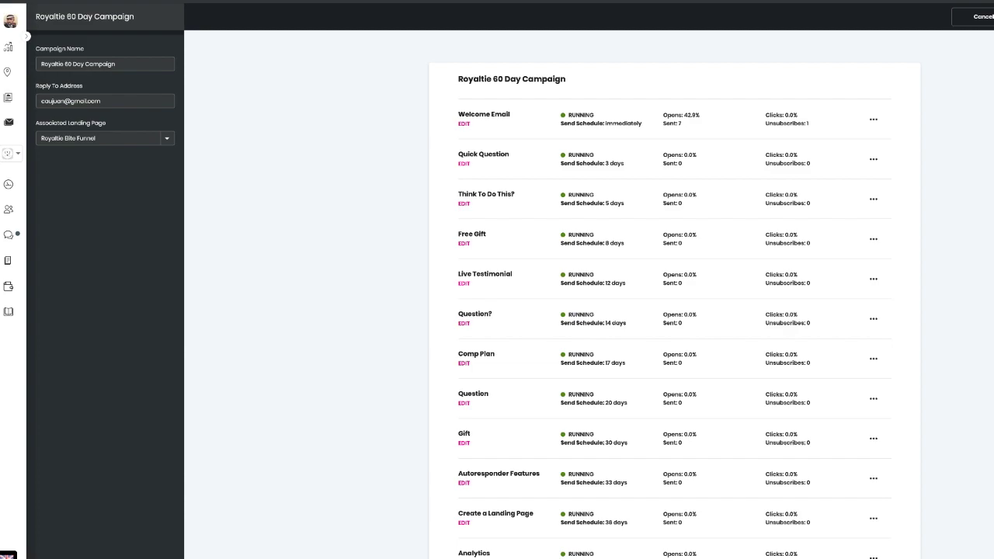
{"action": "scroll", "coordinate": [674, 311], "scroll_direction": "down", "scroll_amount": 2}
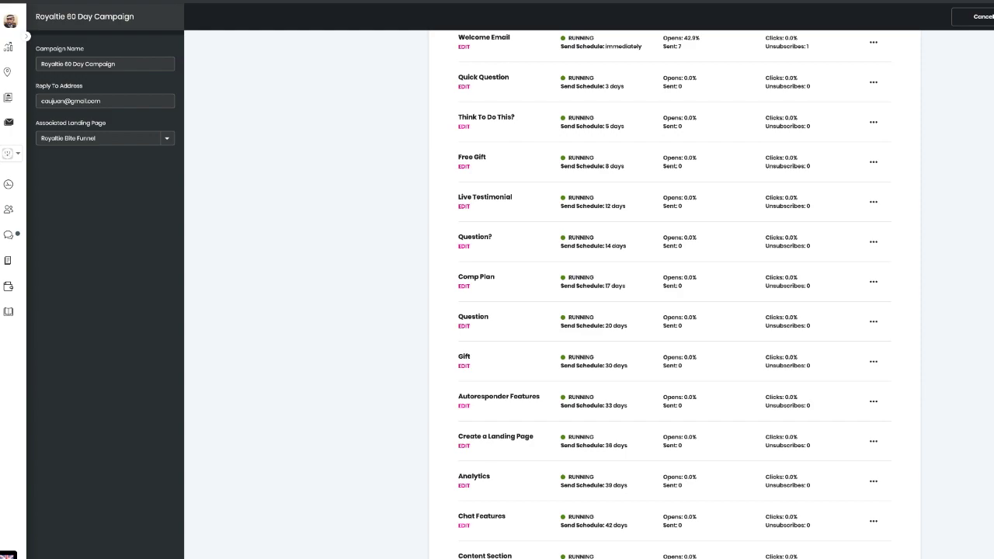
{"action": "left_click", "coordinate": [463, 366]}
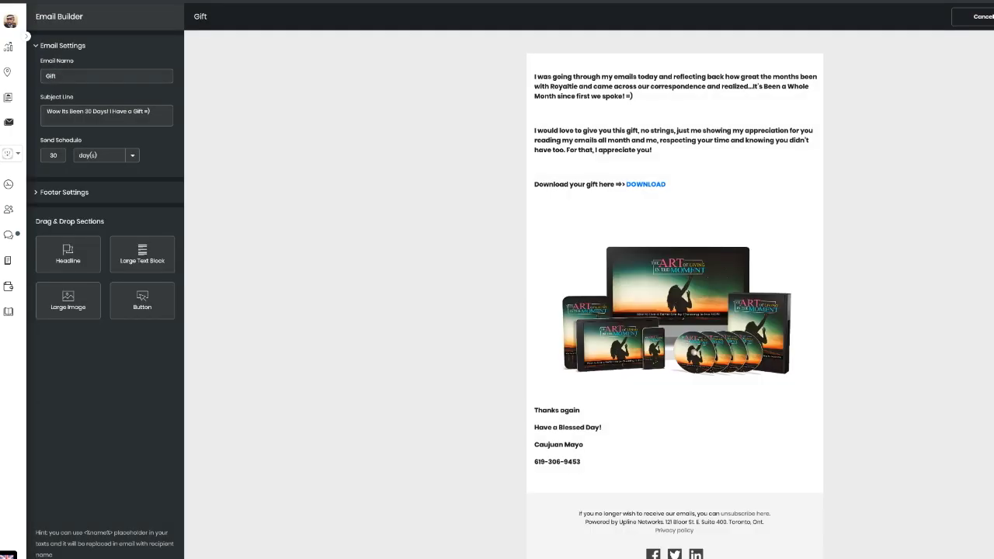
{"action": "scroll", "coordinate": [674, 295], "scroll_direction": "down", "scroll_amount": 1}
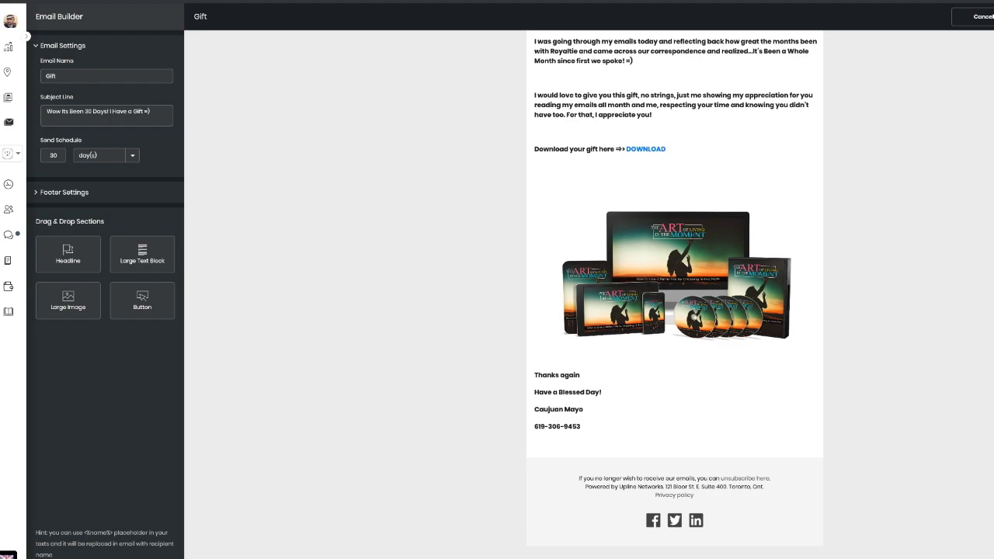
{"action": "left_click", "coordinate": [8, 264]}
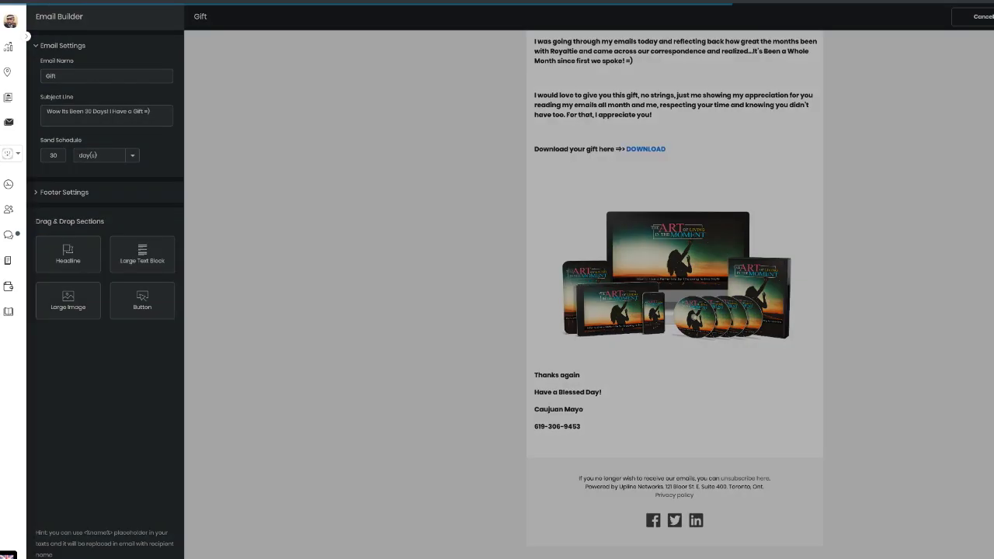
{"action": "scroll", "coordinate": [674, 295], "scroll_direction": "down", "scroll_amount": 3}
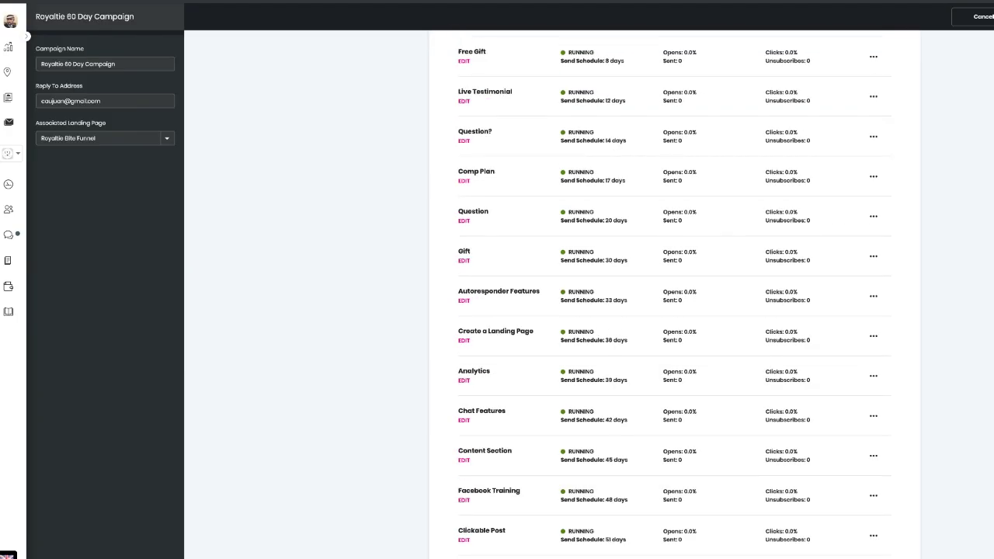
Step: Scroll through the full Autoresponder Features email preview
{"action": "left_click", "coordinate": [463, 298]}
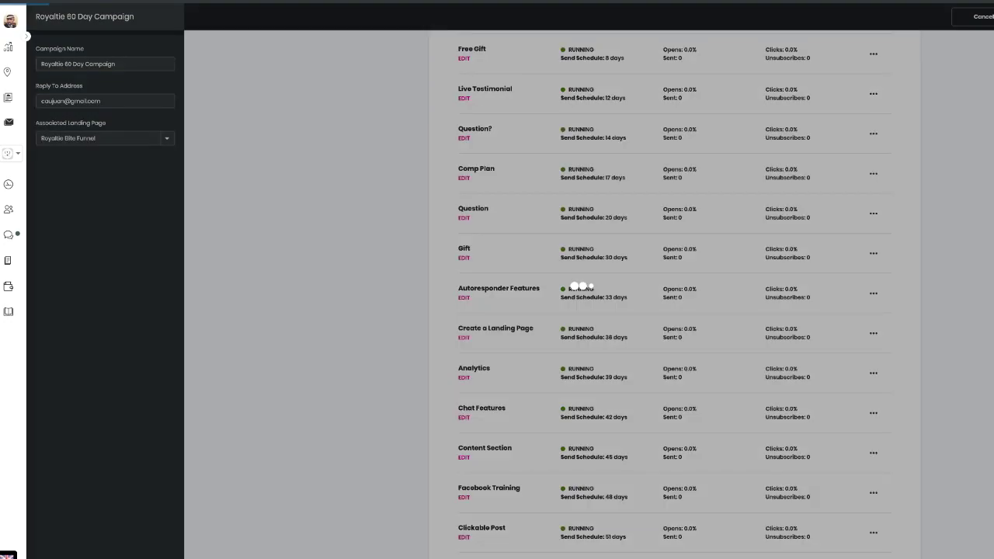
{"action": "scroll", "coordinate": [674, 311], "scroll_direction": "down", "scroll_amount": 2}
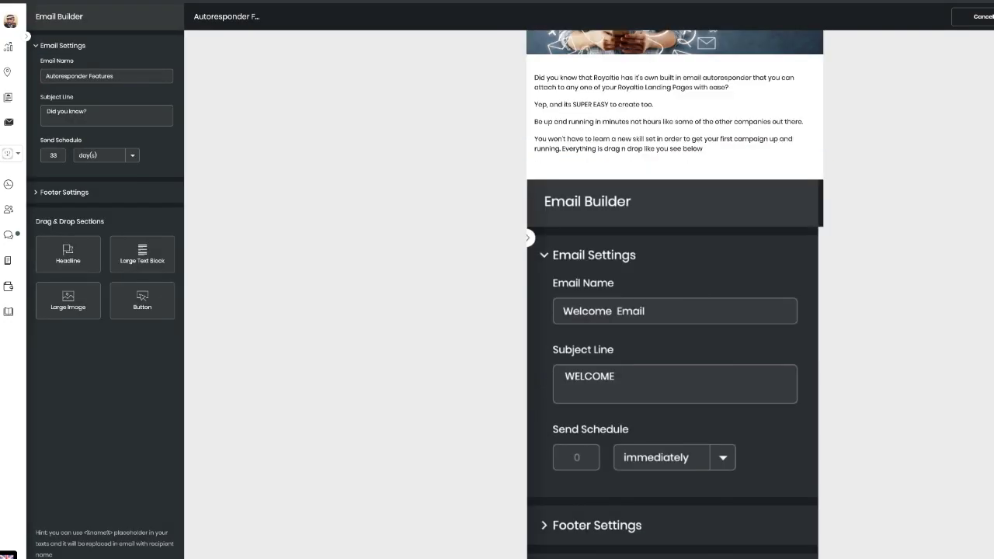
{"action": "scroll", "coordinate": [674, 310], "scroll_direction": "down", "scroll_amount": 2}
{"action": "scroll", "coordinate": [674, 311], "scroll_direction": "down", "scroll_amount": 1}
{"action": "scroll", "coordinate": [673, 311], "scroll_direction": "down", "scroll_amount": 1}
{"action": "scroll", "coordinate": [674, 310], "scroll_direction": "down", "scroll_amount": 3}
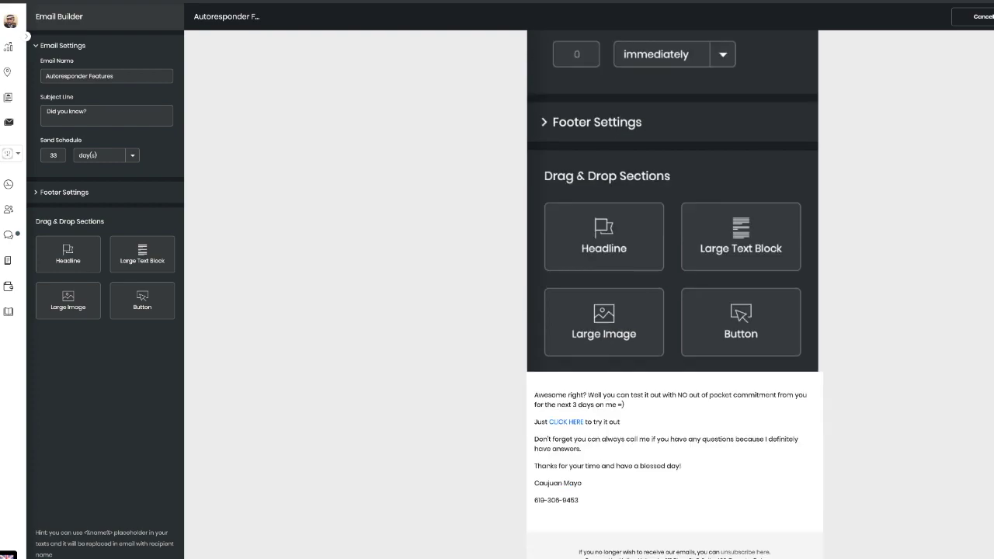
{"action": "scroll", "coordinate": [674, 311], "scroll_direction": "up", "scroll_amount": 4}
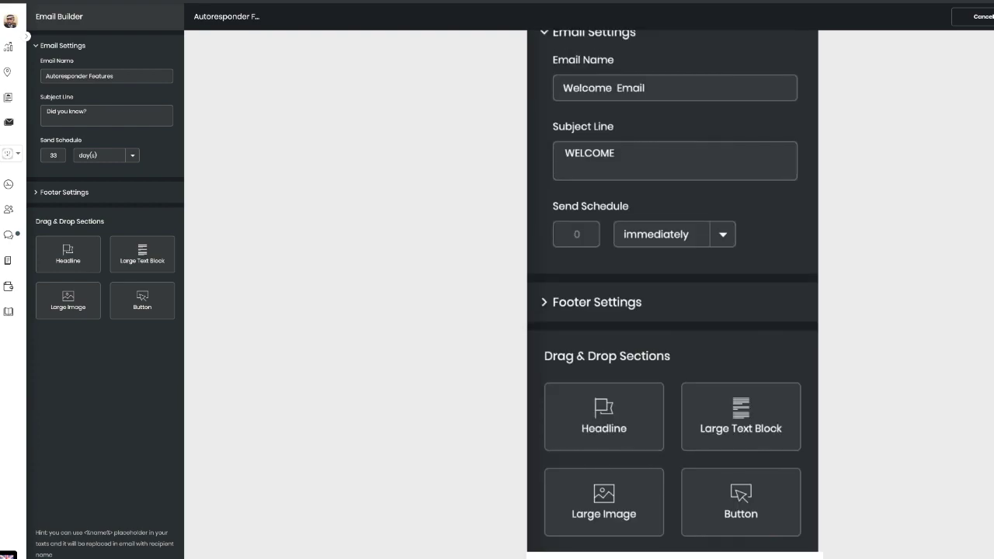
{"action": "scroll", "coordinate": [674, 310], "scroll_direction": "up", "scroll_amount": 1}
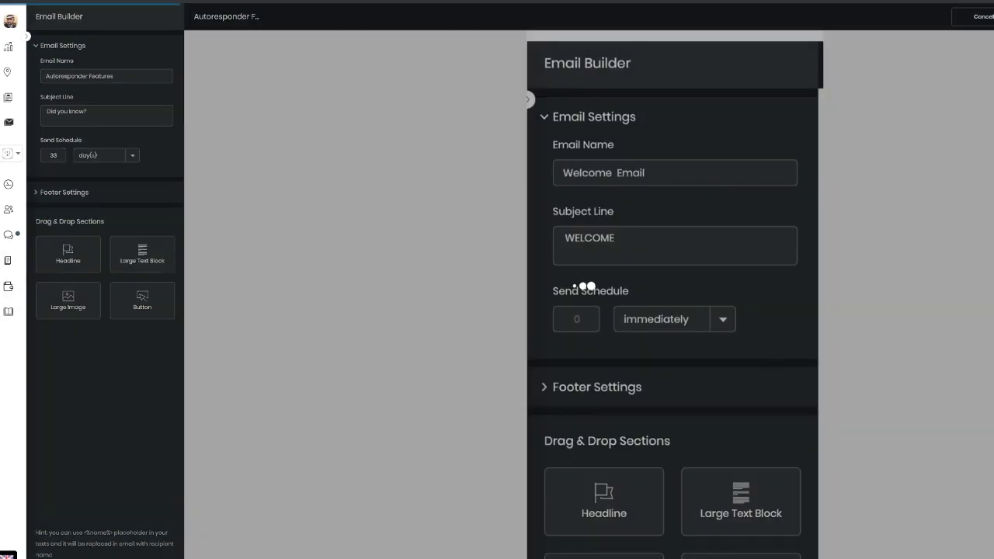
{"action": "scroll", "coordinate": [674, 311], "scroll_direction": "down", "scroll_amount": 1}
{"action": "scroll", "coordinate": [673, 310], "scroll_direction": "down", "scroll_amount": 2}
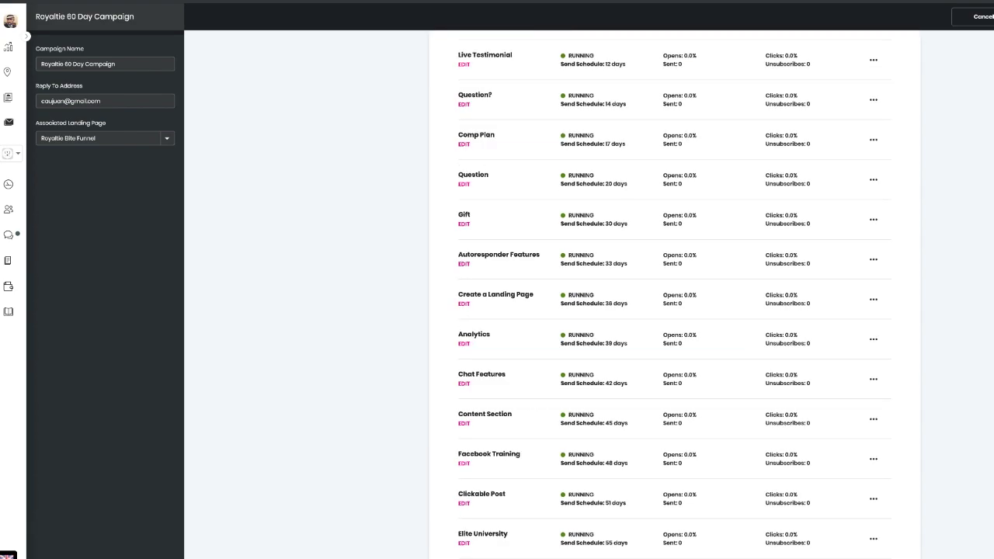
{"action": "scroll", "coordinate": [674, 310], "scroll_direction": "down", "scroll_amount": 1}
{"action": "left_click", "coordinate": [577, 283]}
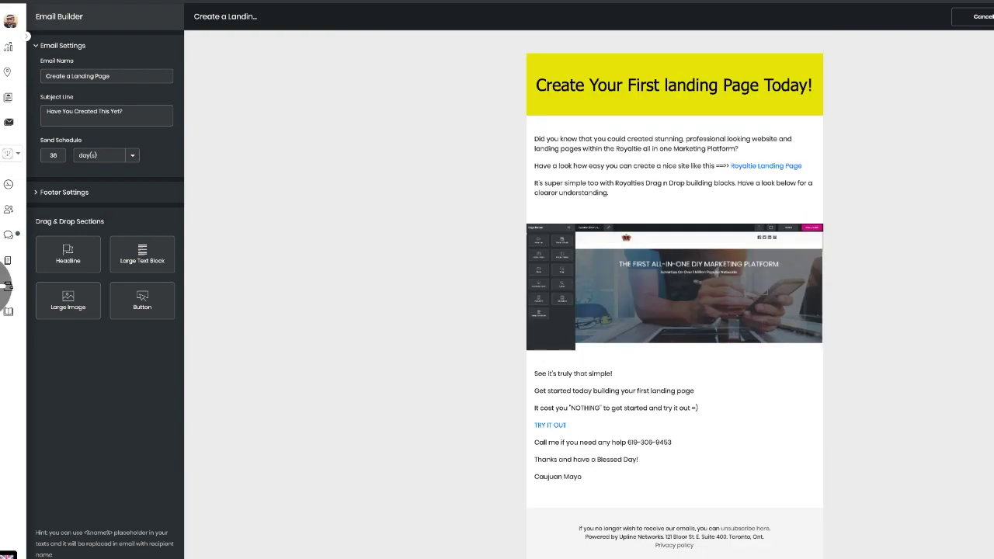
{"action": "left_click", "coordinate": [8, 285]}
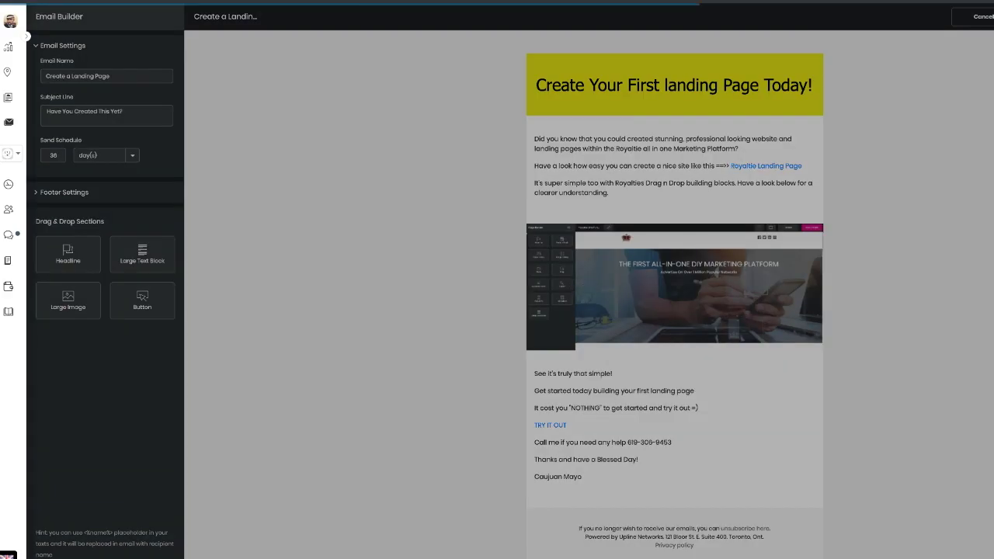
{"action": "scroll", "coordinate": [674, 295], "scroll_direction": "down", "scroll_amount": 1}
{"action": "scroll", "coordinate": [674, 295], "scroll_direction": "down", "scroll_amount": 2}
{"action": "scroll", "coordinate": [675, 295], "scroll_direction": "down", "scroll_amount": 3}
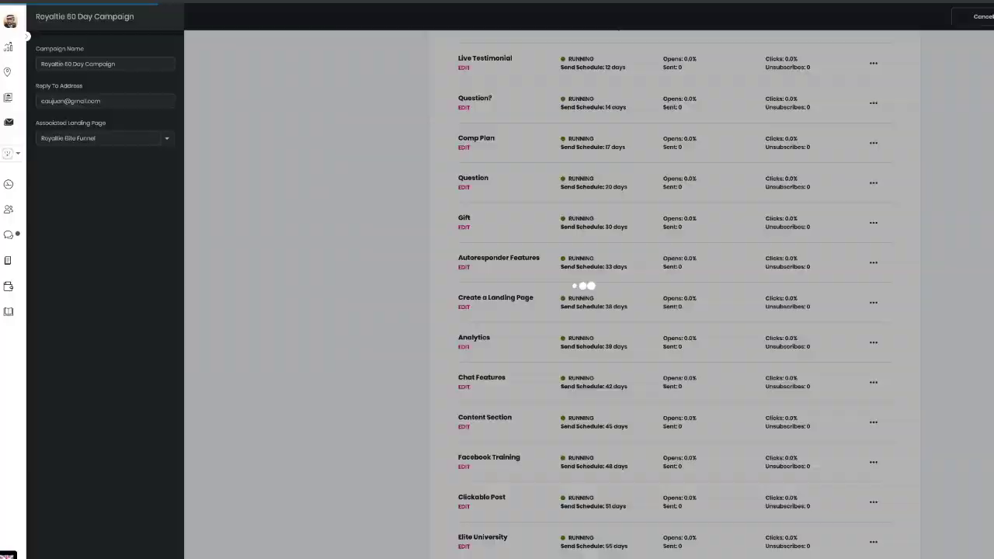
{"action": "scroll", "coordinate": [675, 295], "scroll_direction": "down", "scroll_amount": 1}
{"action": "scroll", "coordinate": [675, 295], "scroll_direction": "down", "scroll_amount": 3}
{"action": "scroll", "coordinate": [674, 295], "scroll_direction": "down", "scroll_amount": 2}
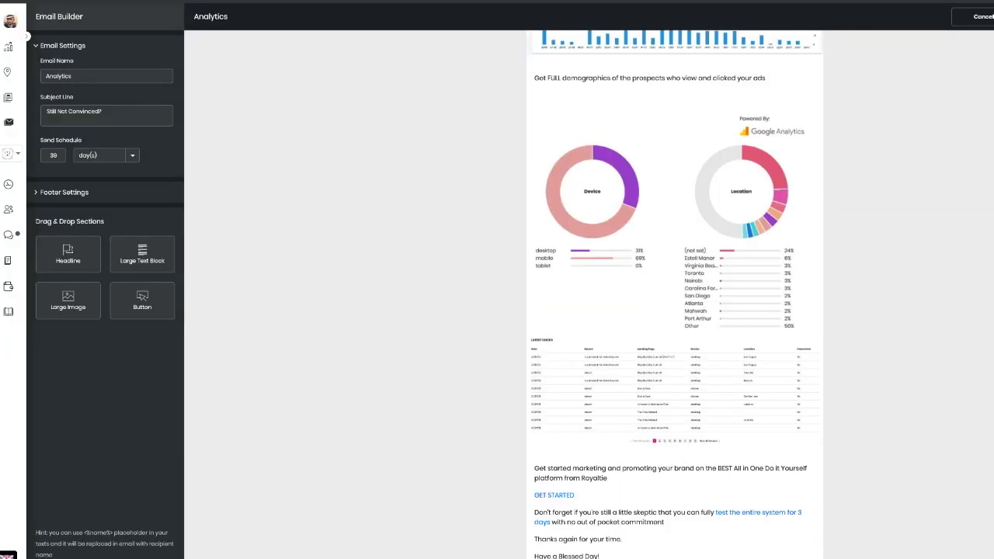
{"action": "scroll", "coordinate": [674, 295], "scroll_direction": "down", "scroll_amount": 1}
{"action": "scroll", "coordinate": [675, 295], "scroll_direction": "down", "scroll_amount": 1}
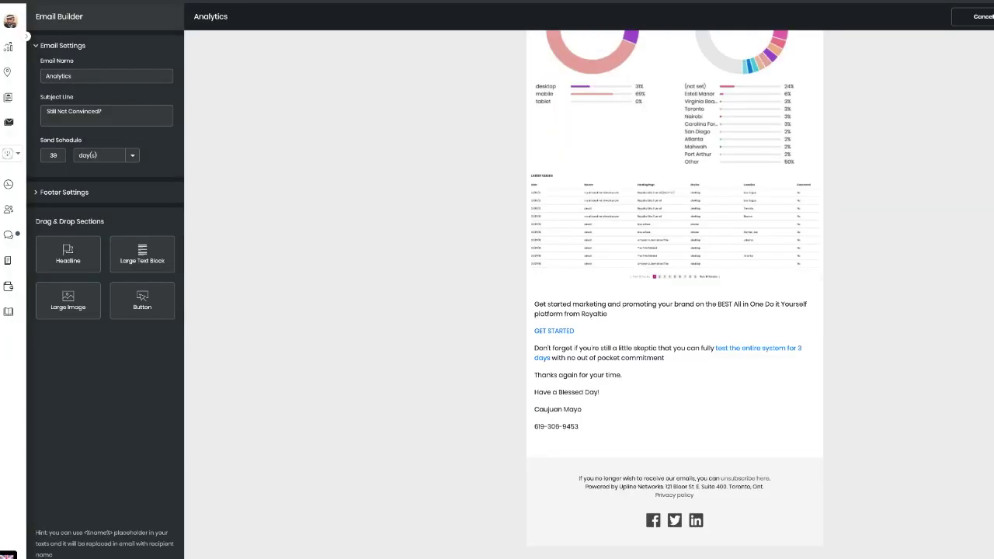
{"action": "key", "text": "Escape"}
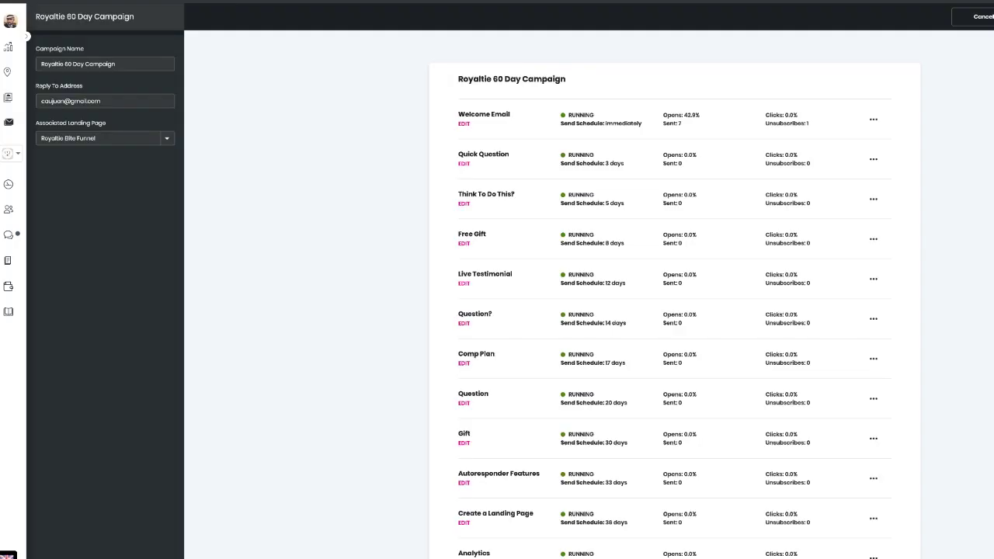
{"action": "scroll", "coordinate": [675, 295], "scroll_direction": "down", "scroll_amount": 2}
{"action": "scroll", "coordinate": [675, 295], "scroll_direction": "down", "scroll_amount": 1}
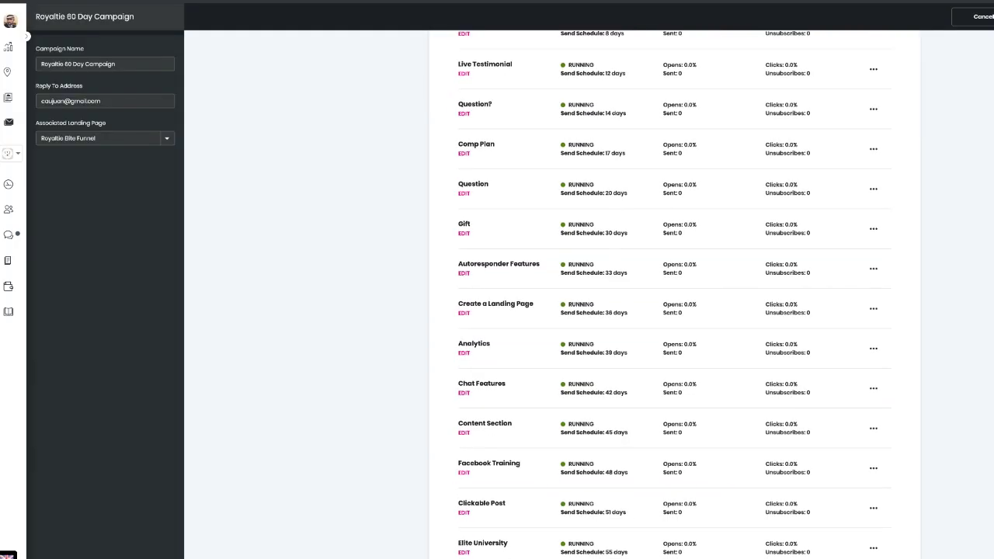
{"action": "scroll", "coordinate": [674, 295], "scroll_direction": "down", "scroll_amount": 1}
{"action": "scroll", "coordinate": [674, 295], "scroll_direction": "down", "scroll_amount": 1}
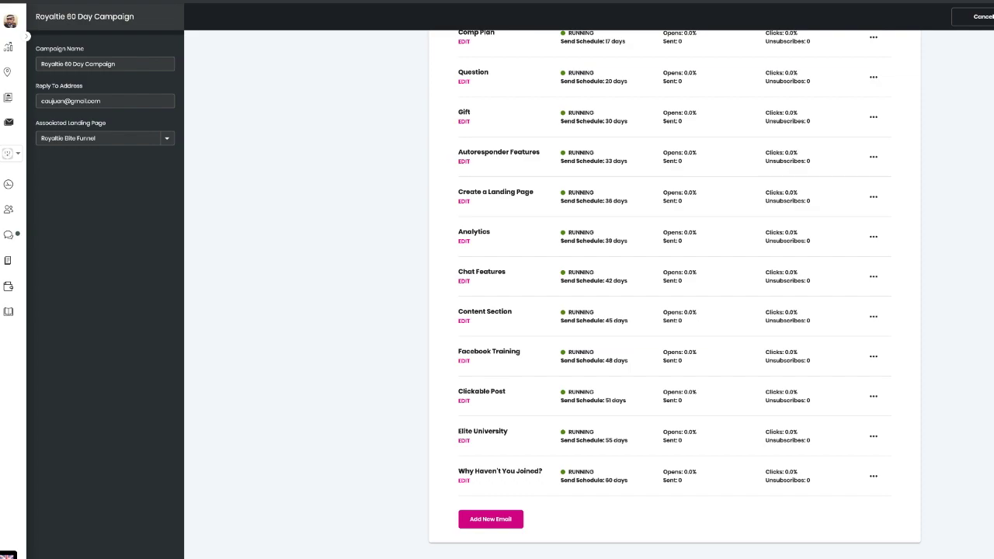
{"action": "left_click", "coordinate": [463, 360]}
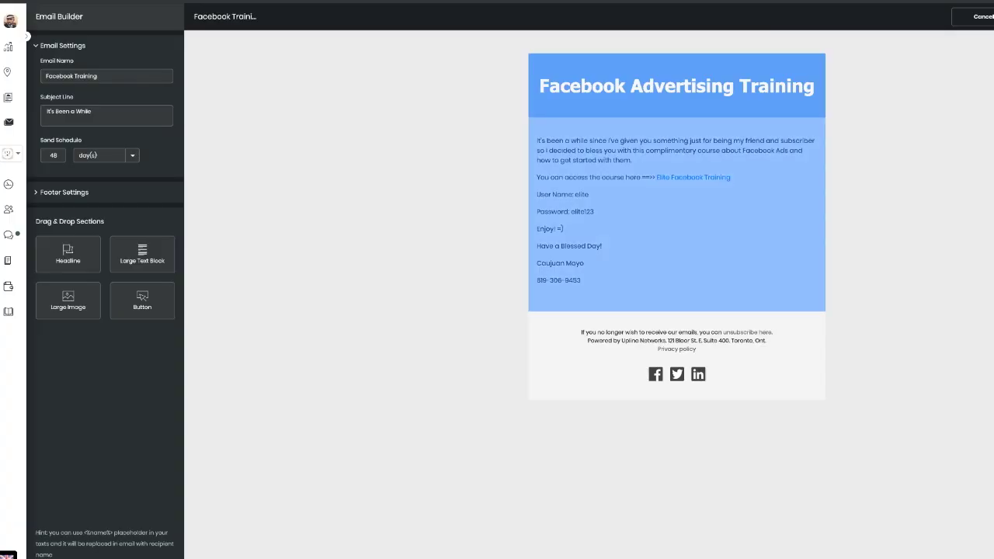
Step: Select the main text block of the Facebook Training email
{"action": "left_click", "coordinate": [676, 217]}
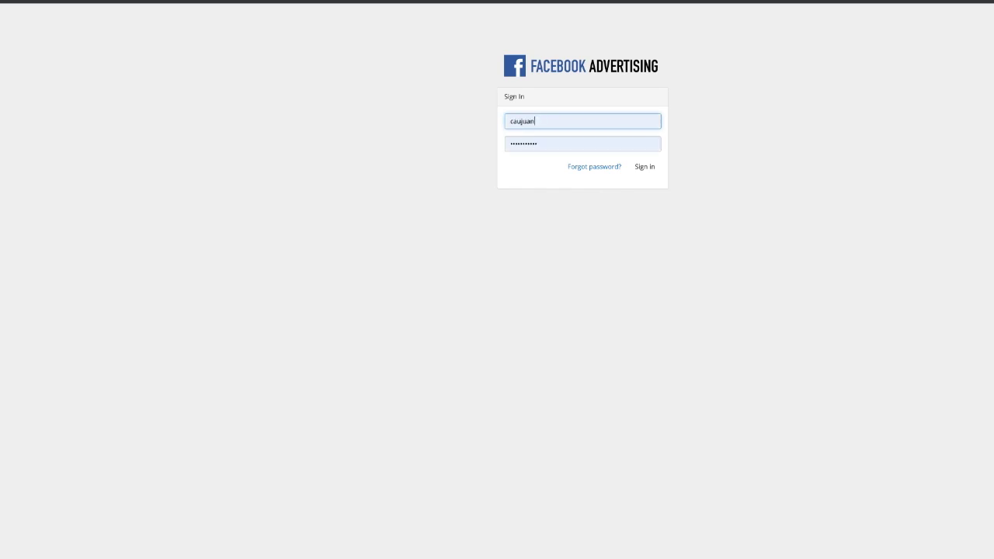
Step: Sign in to the Facebook Advertising training site with the pre-filled credentials
{"action": "key", "text": "Tab"}
{"action": "key", "text": "Tab"}
{"action": "key", "text": "Tab"}
{"action": "key", "text": "Return"}
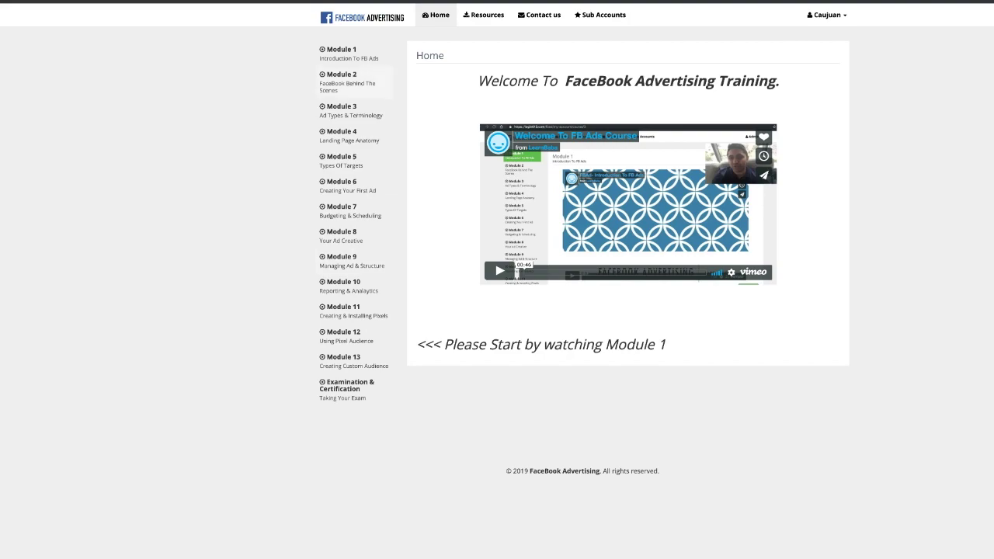
{"action": "left_click", "coordinate": [342, 77]}
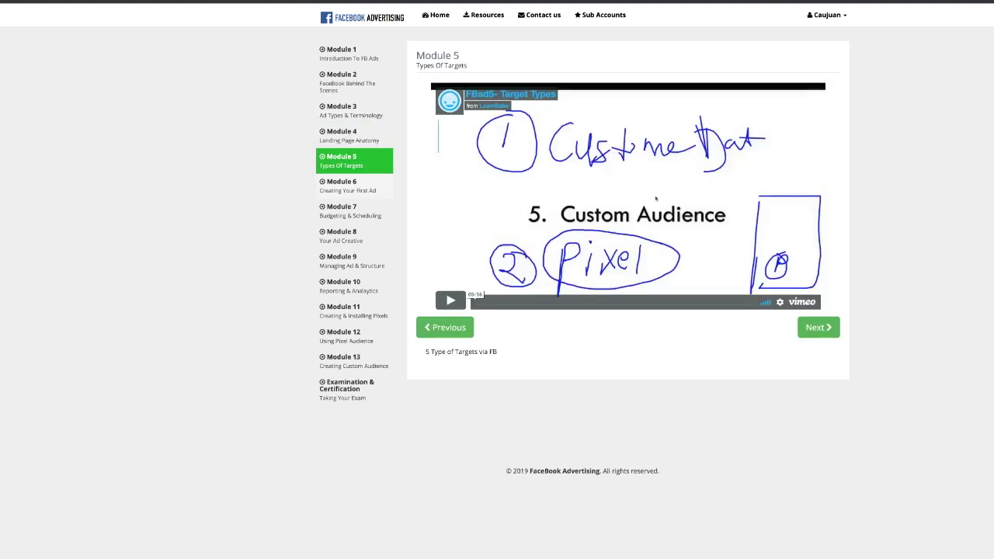
Step: Advance to the next course module, then go back to Types Of Targets
{"action": "left_click", "coordinate": [342, 185]}
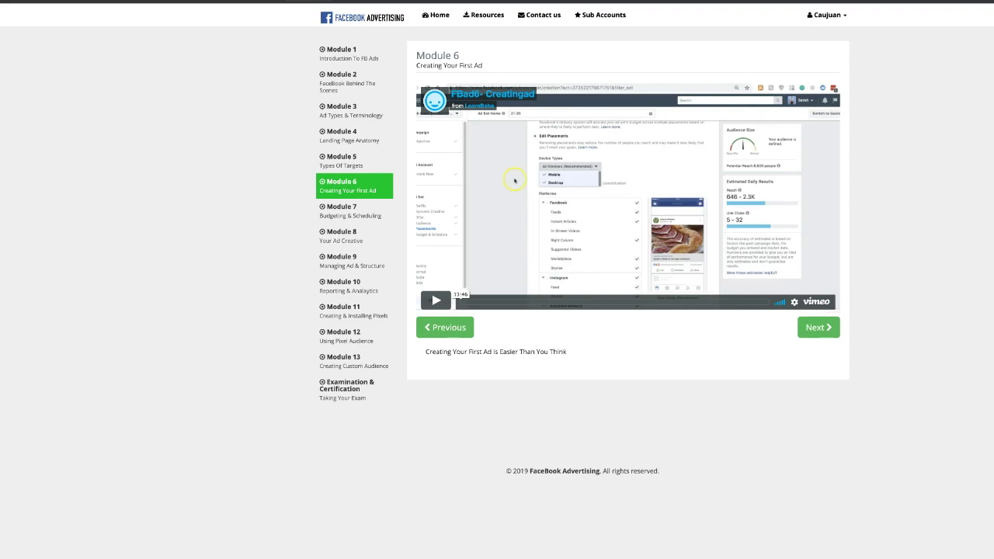
{"action": "key", "text": "alt+Left"}
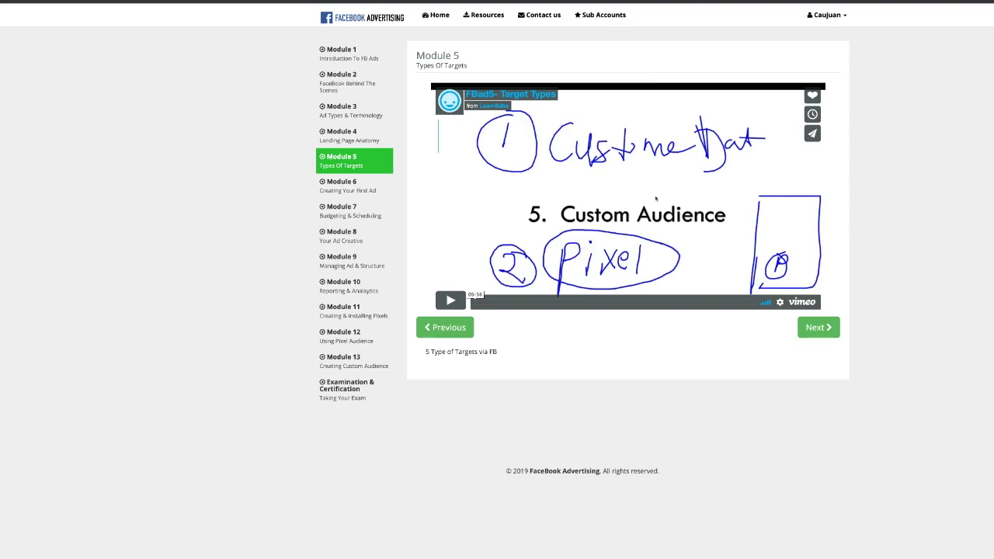
Step: Page back through the course to Module 4, Landing Page Anatomy
{"action": "key", "text": "alt+Left"}
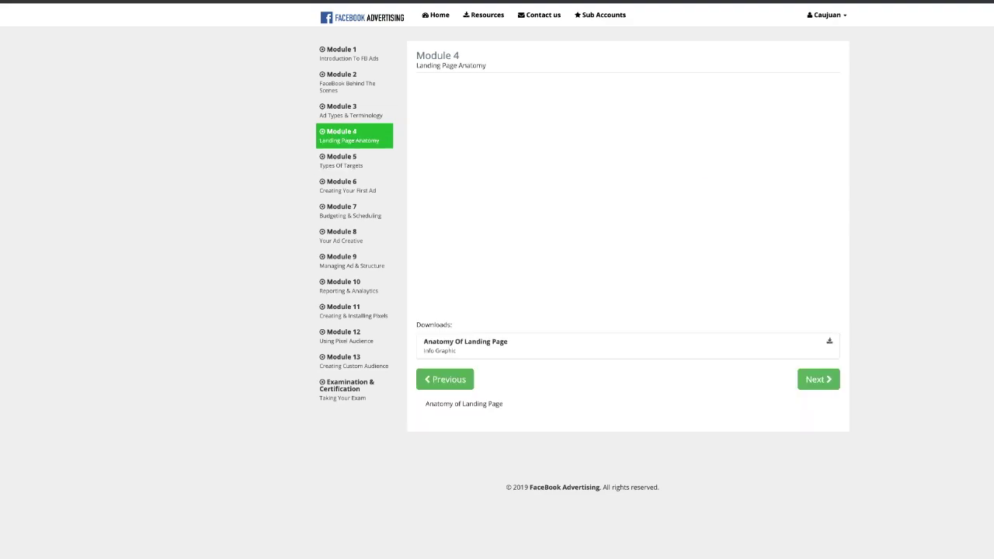